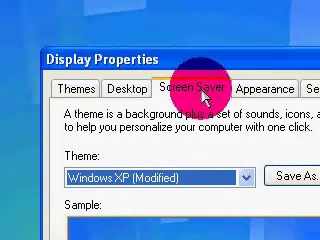
Select Beziers as the screen saver, then view and cancel its setup options unchanged
left_click(203, 95)
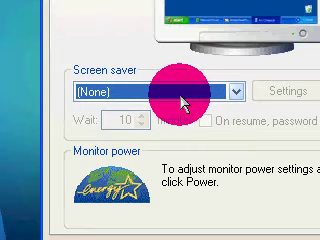
left_click(183, 93)
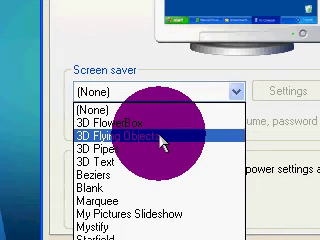
left_click(118, 176)
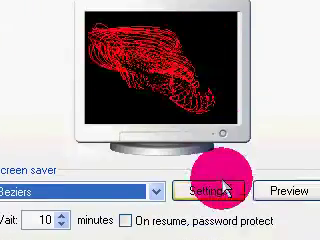
left_click(208, 210)
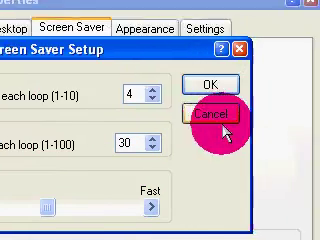
left_click(212, 114)
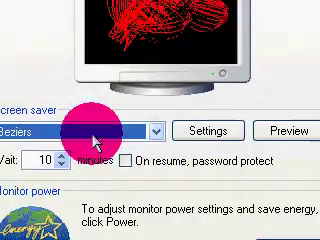
Try 3D Flying Objects from the screen saver list
left_click(92, 131)
left_click(95, 175)
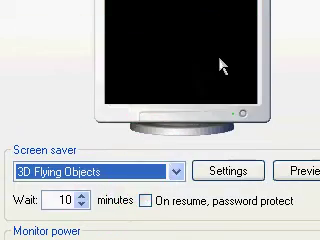
left_click(155, 185)
Choose Marquee as the screen saver and cancel its setup options unchanged
left_click(140, 175)
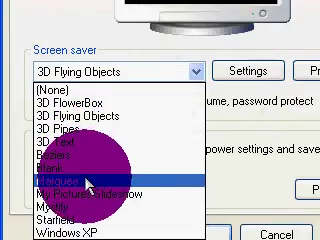
left_click(88, 182)
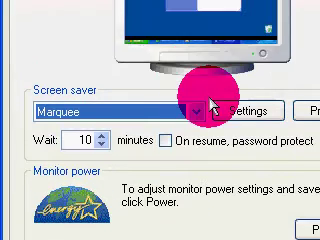
left_click(230, 115)
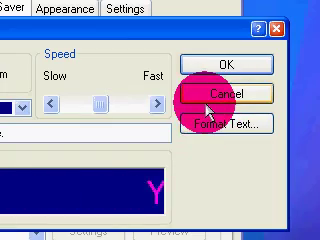
left_click(215, 95)
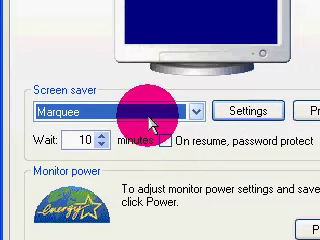
Replace Marquee with (None) in the Screen saver list
left_click(142, 118)
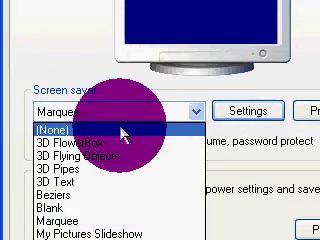
left_click(122, 132)
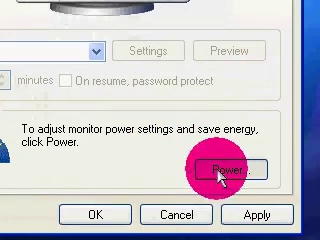
Review the Home/Office Desk power scheme, with monitor, disks and standby at Never, and cancel
left_click(220, 172)
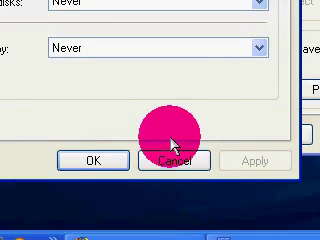
left_click(175, 162)
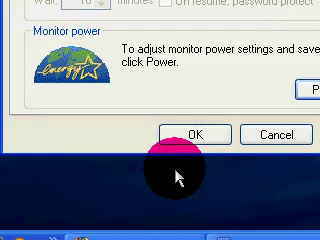